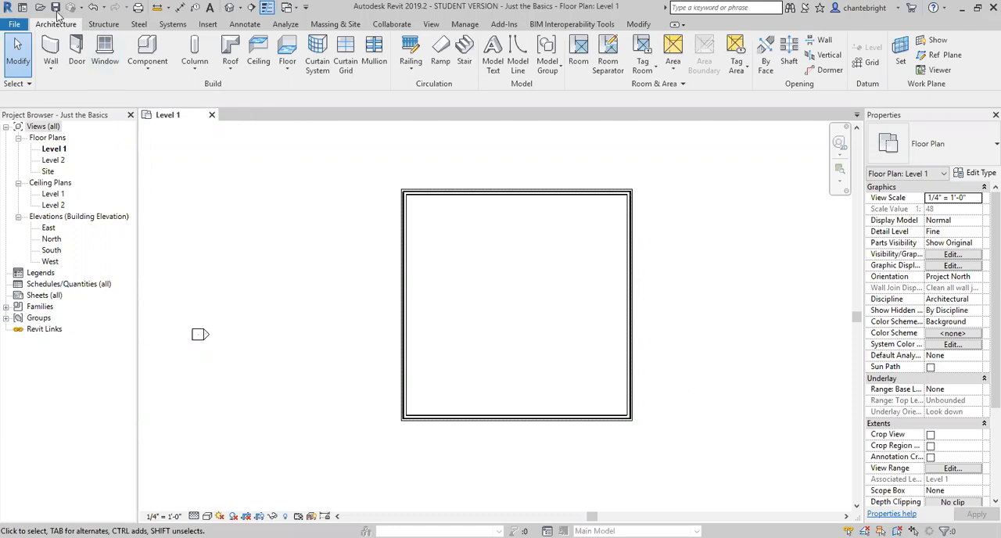
Step: Place a 36" x 84" Single-Flush door in the south wall about 18'-0" from the west corner, swinging outward with its hinge on the east side
{"action": "left_click", "coordinate": [75, 49]}
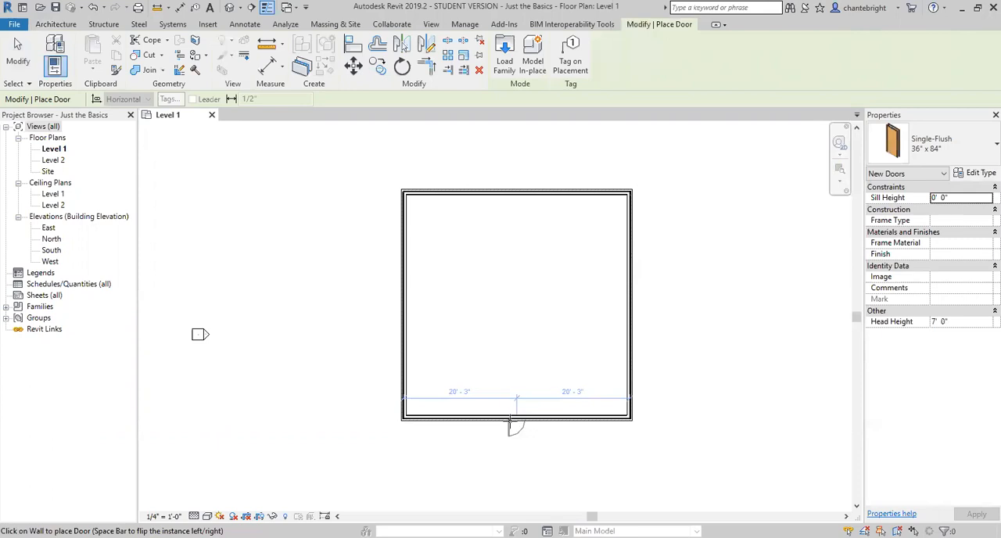
{"action": "scroll", "coordinate": [502, 415], "scroll_direction": "up", "scroll_amount": 3}
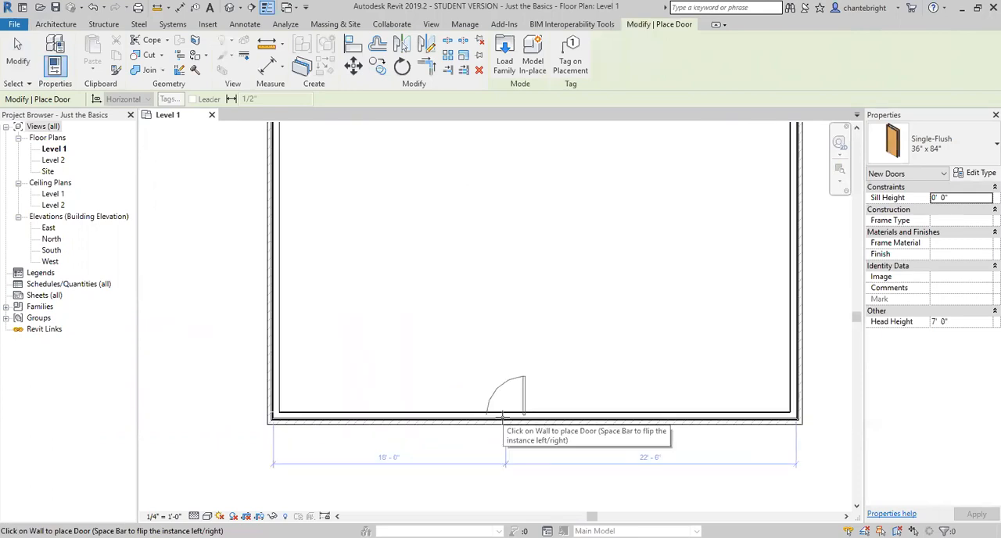
{"action": "scroll", "coordinate": [502, 415], "scroll_direction": "up", "scroll_amount": 2}
{"action": "scroll", "coordinate": [503, 391], "scroll_direction": "down", "scroll_amount": 1}
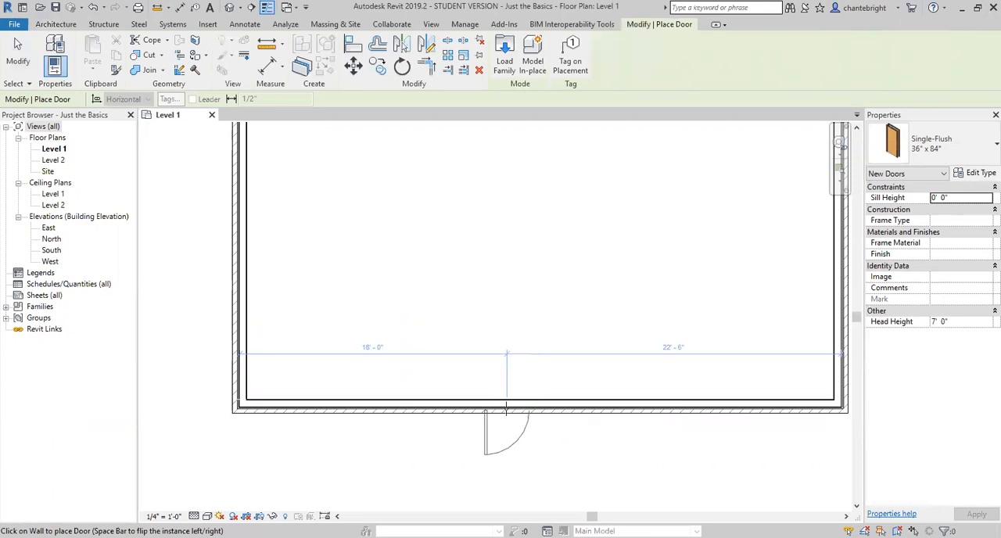
{"action": "key", "text": "space"}
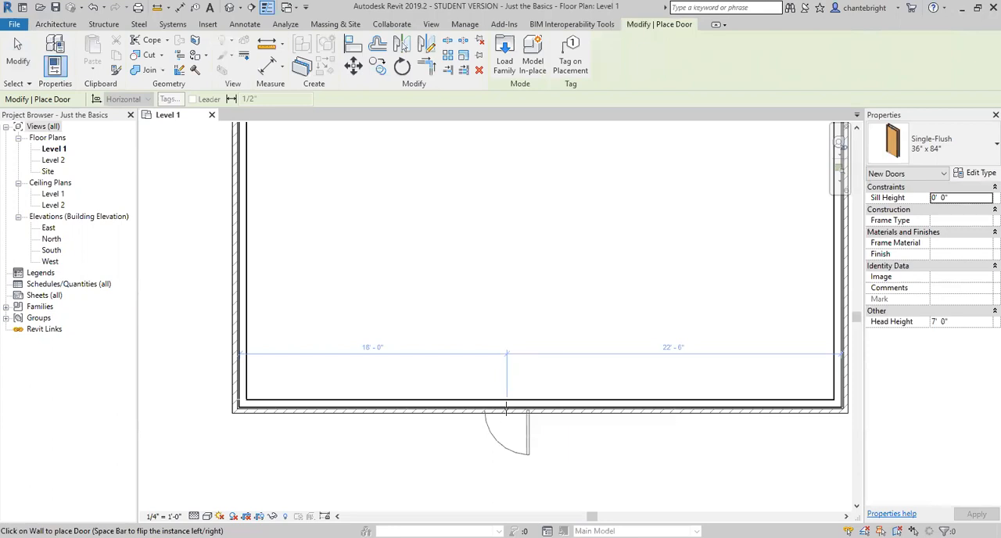
{"action": "left_click", "coordinate": [506, 408]}
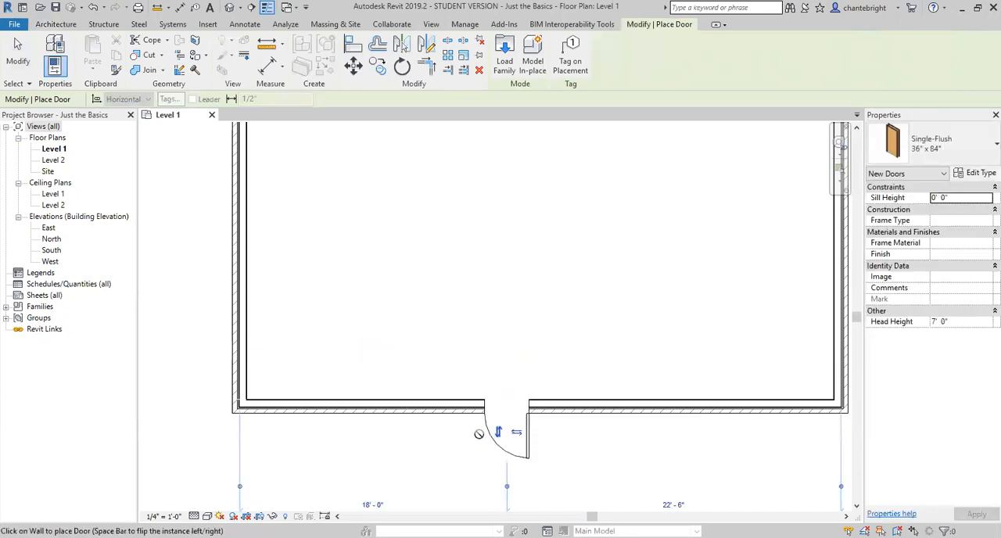
Step: Place a second 36" x 84" door in the north wall about 21'-6" from the west corner, swinging outward, and end door placement
{"action": "scroll", "coordinate": [479, 430], "scroll_direction": "down", "scroll_amount": 3}
{"action": "scroll", "coordinate": [496, 437], "scroll_direction": "up", "scroll_amount": 3}
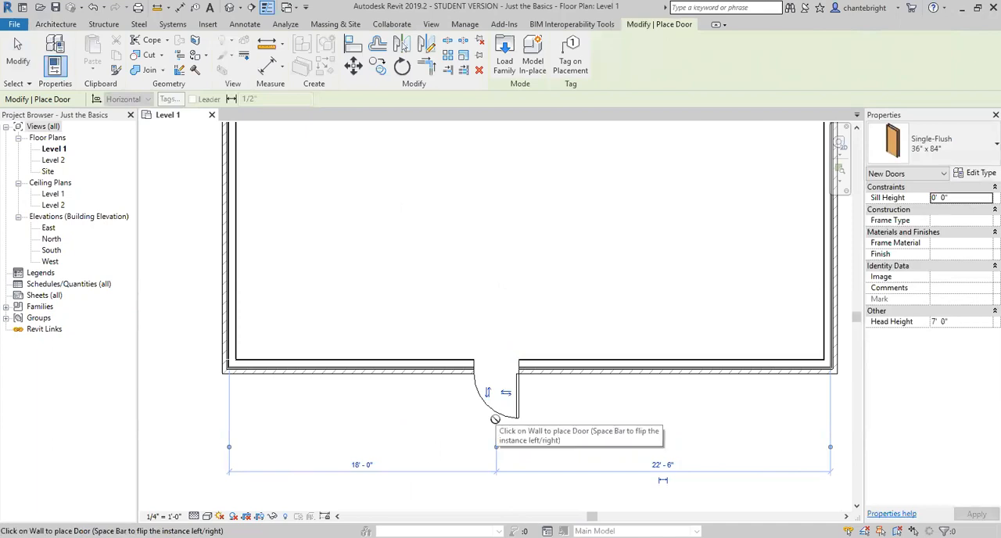
{"action": "scroll", "coordinate": [469, 444], "scroll_direction": "down", "scroll_amount": 4}
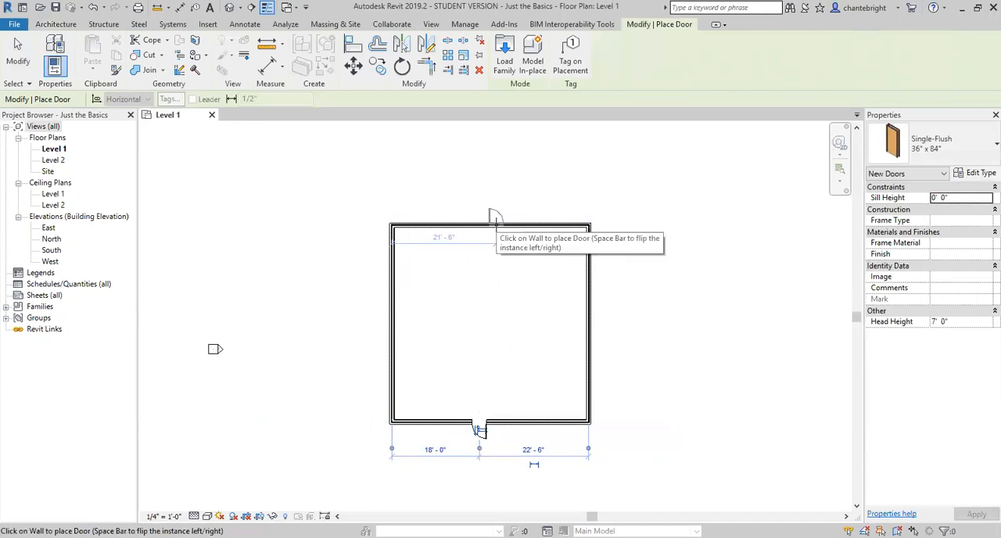
{"action": "left_click", "coordinate": [493, 220]}
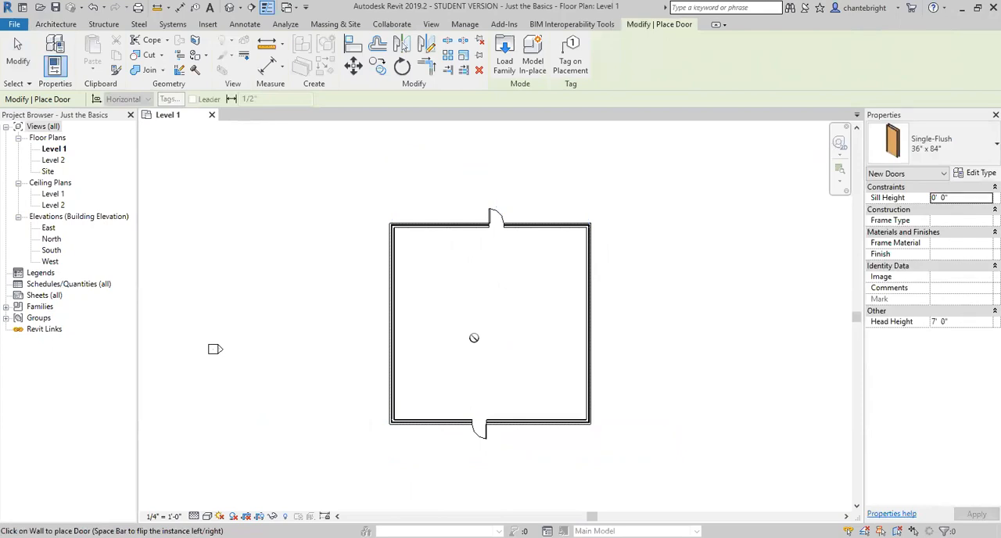
{"action": "key", "text": "Escape"}
{"action": "key", "text": "Escape"}
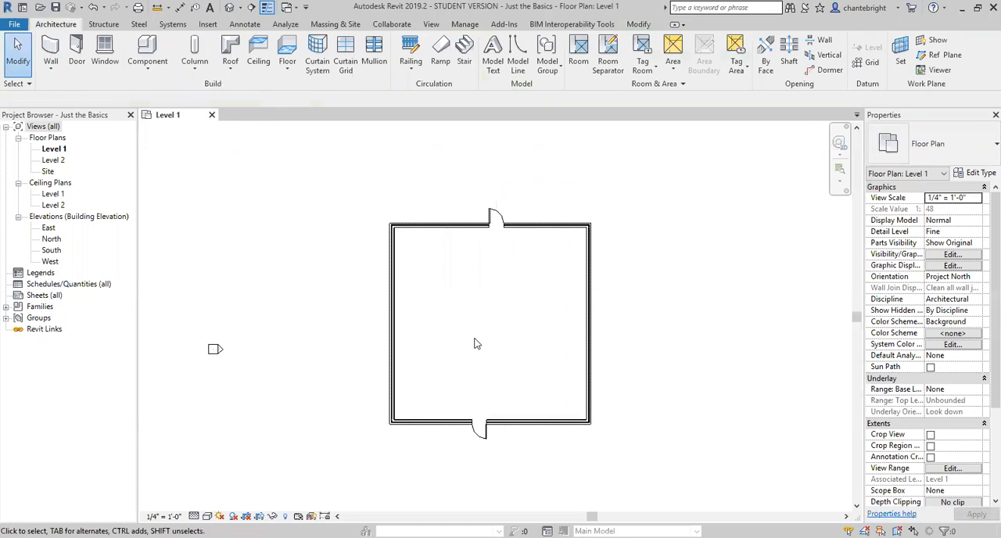
Step: Place a Fixed 36" x 48" window in the south wall about 10'-0" from the west corner and 8'-0" from the door
{"action": "left_click", "coordinate": [100, 50]}
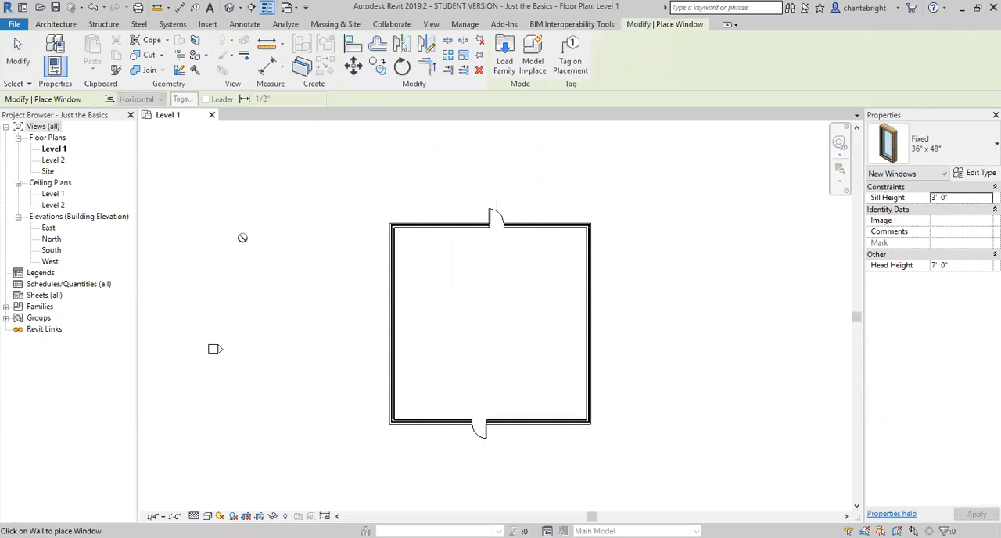
{"action": "scroll", "coordinate": [433, 439], "scroll_direction": "up", "scroll_amount": 2}
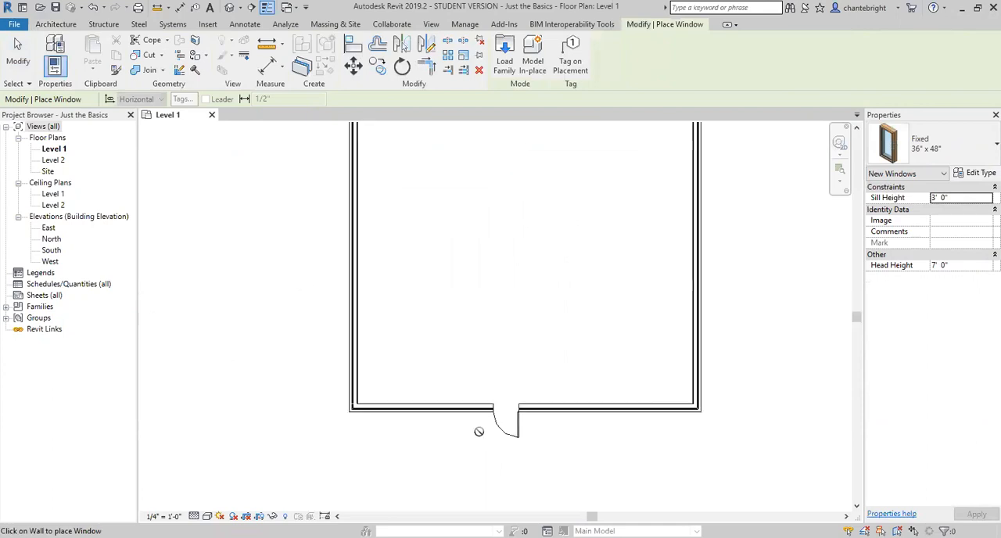
{"action": "left_click", "coordinate": [438, 407]}
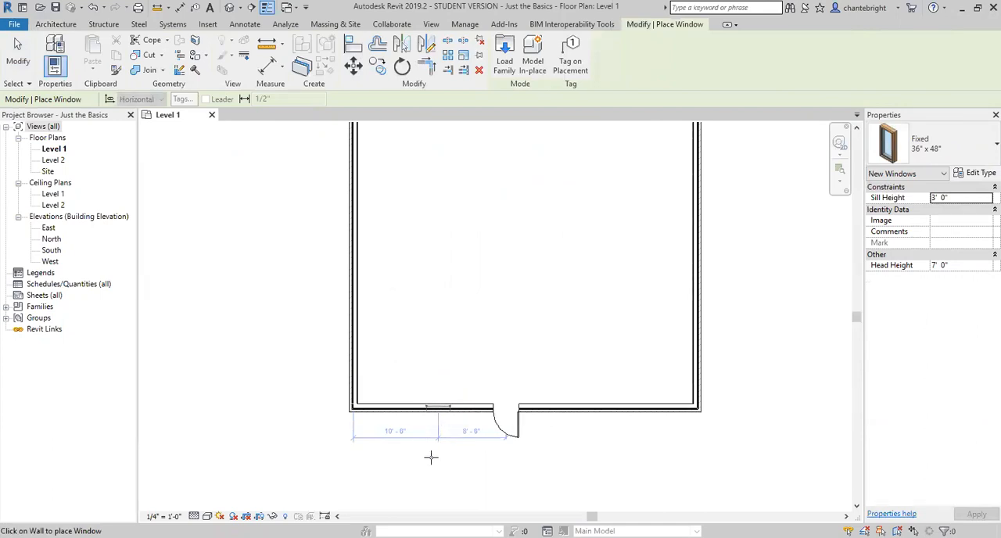
{"action": "scroll", "coordinate": [417, 459], "scroll_direction": "down", "scroll_amount": 2}
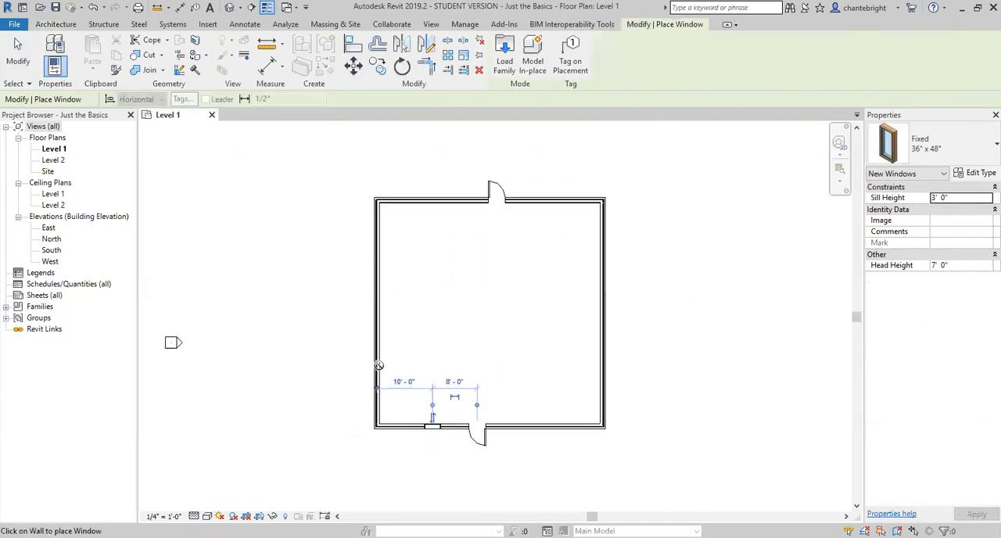
Step: Place two Fixed 36" x 48" windows in the west wall, about 12'-6" from the north corner and 5'-11" from the south wall
{"action": "left_click", "coordinate": [382, 271]}
{"action": "scroll", "coordinate": [374, 399], "scroll_direction": "up", "scroll_amount": 5}
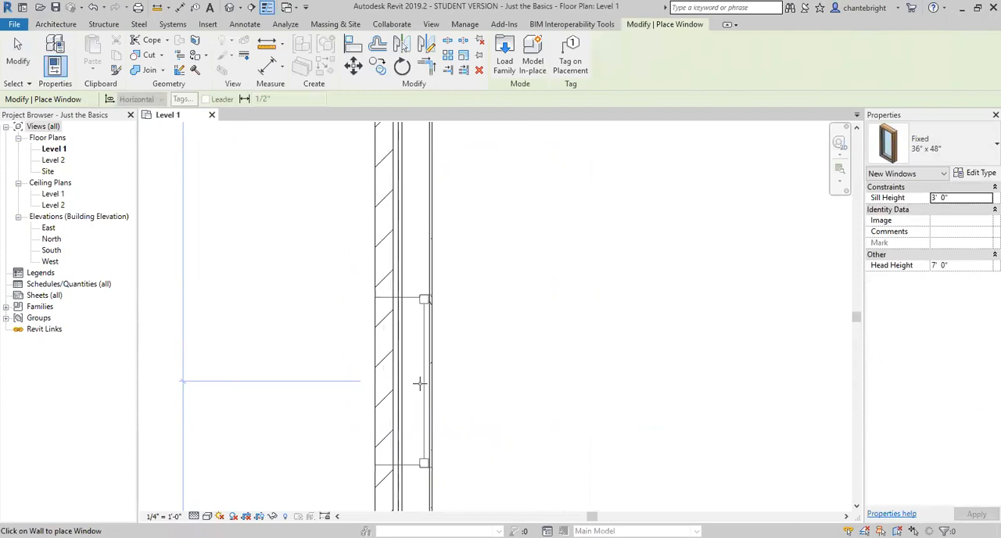
{"action": "left_click", "coordinate": [419, 383]}
{"action": "scroll", "coordinate": [449, 335], "scroll_direction": "down", "scroll_amount": 2}
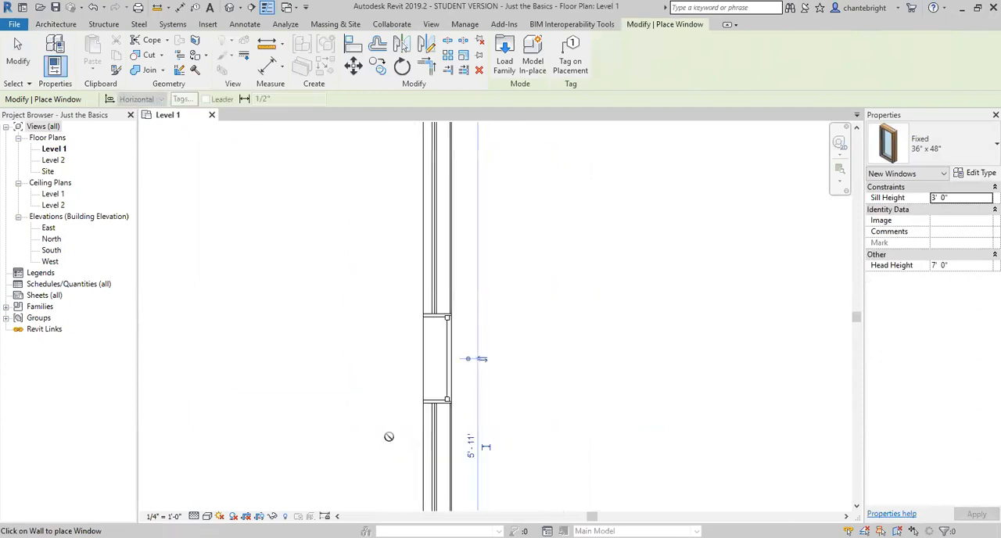
{"action": "scroll", "coordinate": [386, 435], "scroll_direction": "down", "scroll_amount": 1}
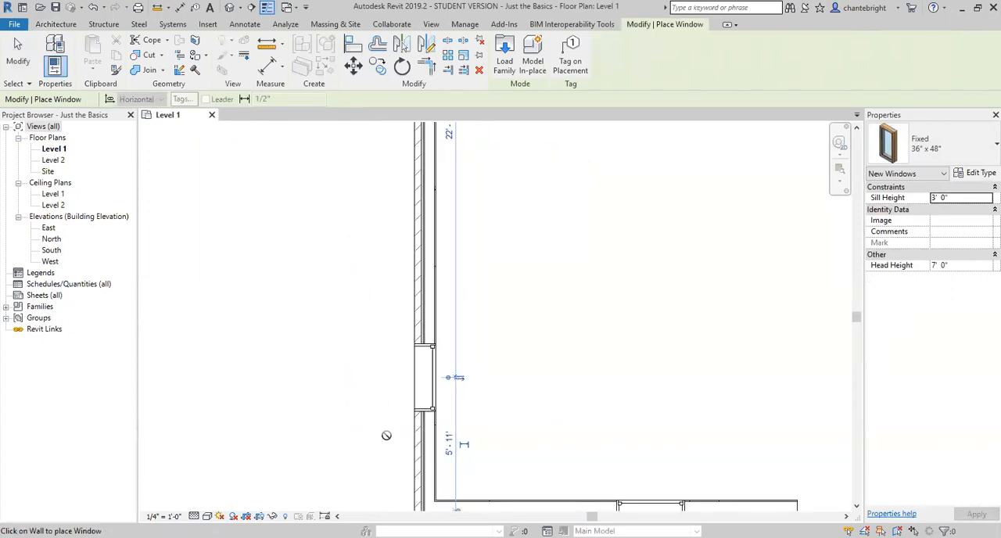
{"action": "key", "text": "Escape"}
{"action": "key", "text": "Escape"}
{"action": "scroll", "coordinate": [359, 402], "scroll_direction": "down", "scroll_amount": 1}
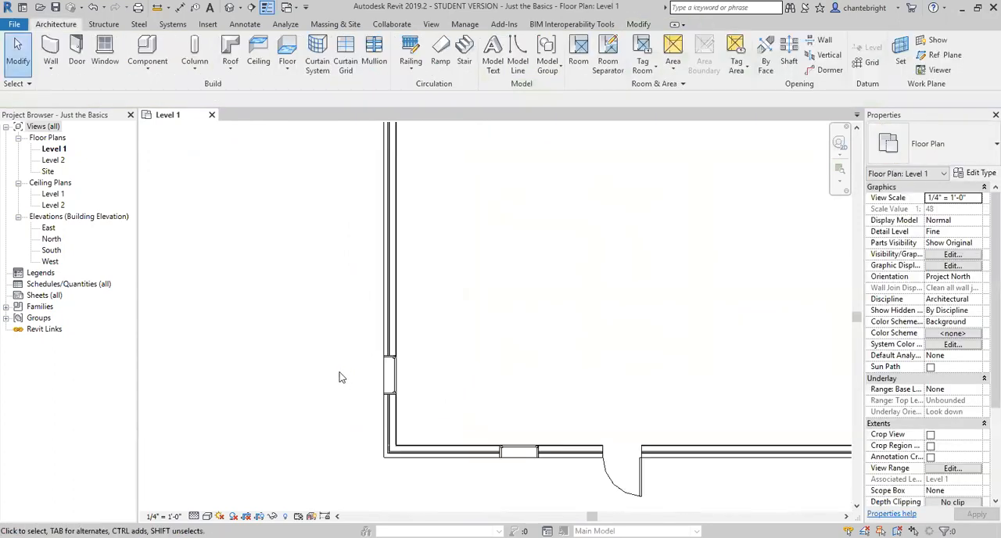
{"action": "scroll", "coordinate": [368, 374], "scroll_direction": "down", "scroll_amount": 1}
{"action": "scroll", "coordinate": [352, 411], "scroll_direction": "down", "scroll_amount": 1}
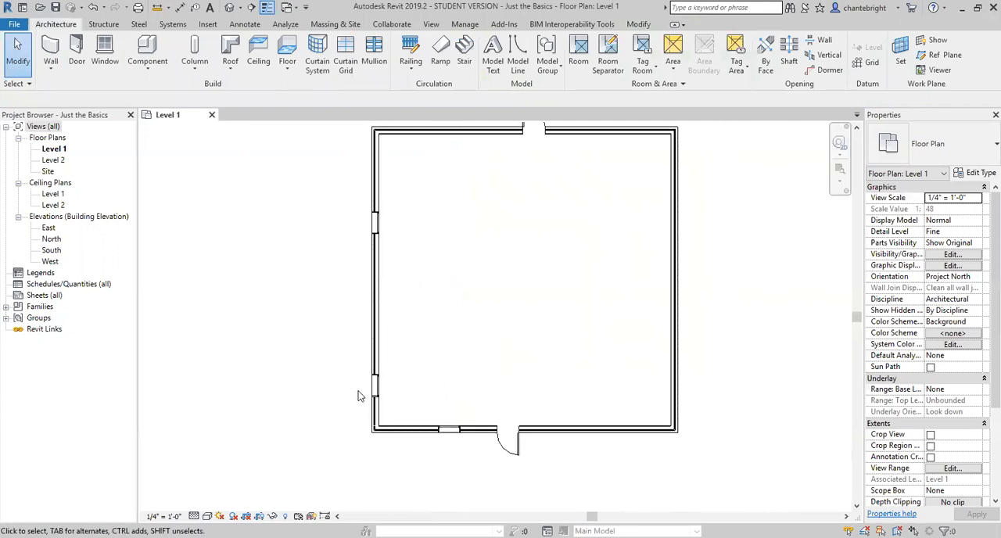
Step: Flip the facing of the southern window in the west wall
{"action": "scroll", "coordinate": [360, 437], "scroll_direction": "up", "scroll_amount": 2}
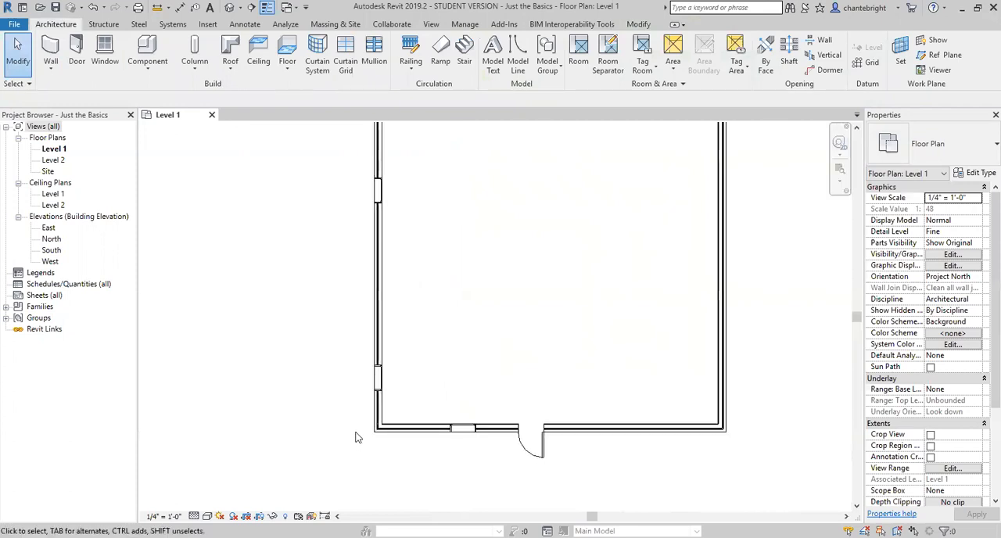
{"action": "left_click", "coordinate": [398, 369]}
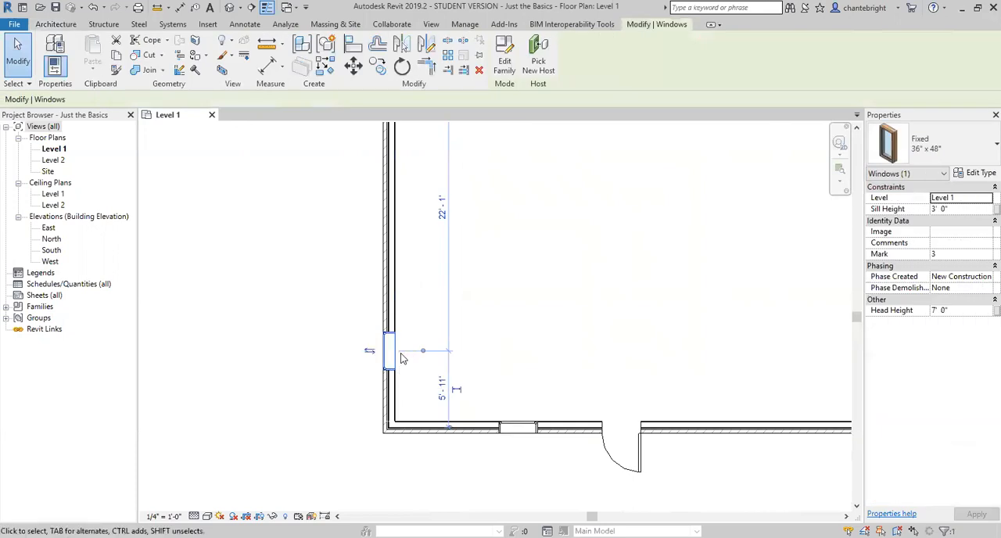
{"action": "left_click", "coordinate": [371, 354]}
Step: Flip the south wall's door to swing into the room, and toggle its hinge side to the west and back to the east
{"action": "left_click", "coordinate": [606, 456]}
{"action": "middle_click_drag", "start_coordinate": [631, 499], "coordinate": [509, 354]}
{"action": "scroll", "coordinate": [510, 354], "scroll_direction": "up", "scroll_amount": 3}
{"action": "left_click", "coordinate": [491, 319]}
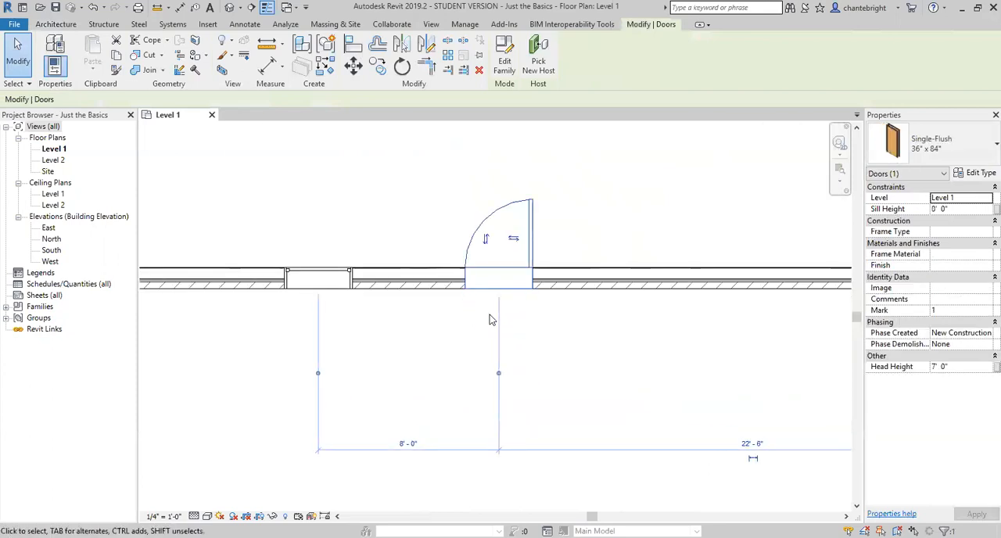
{"action": "left_click", "coordinate": [513, 240]}
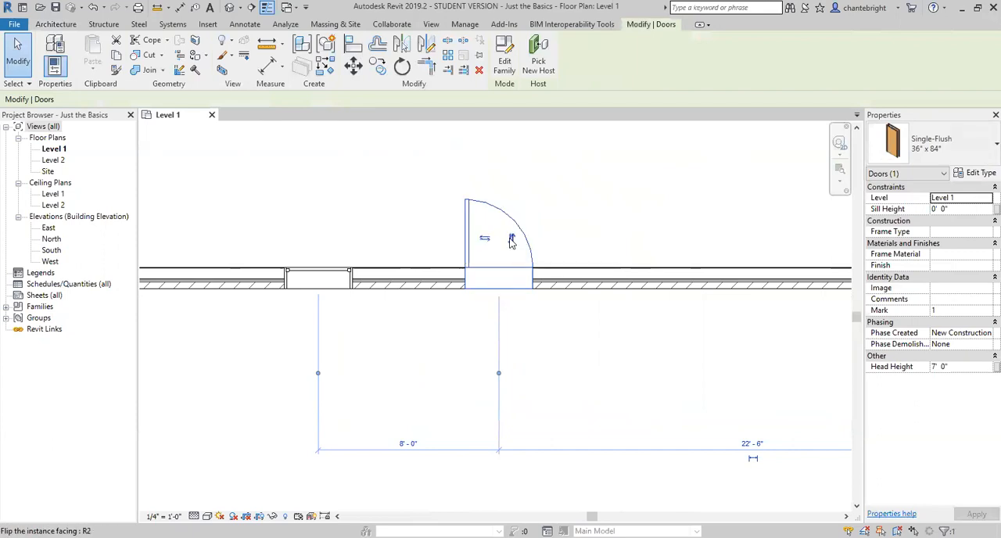
{"action": "left_click", "coordinate": [487, 241]}
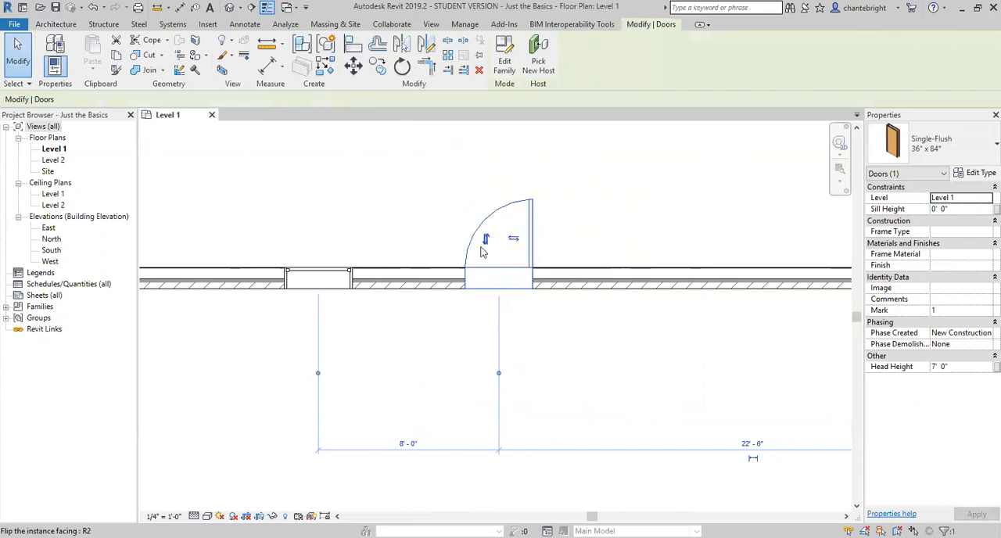
Step: Change the south wall's door to the Single-Flush 34" x 84" type
{"action": "scroll", "coordinate": [474, 324], "scroll_direction": "up", "scroll_amount": 2}
{"action": "scroll", "coordinate": [438, 375], "scroll_direction": "down", "scroll_amount": 2}
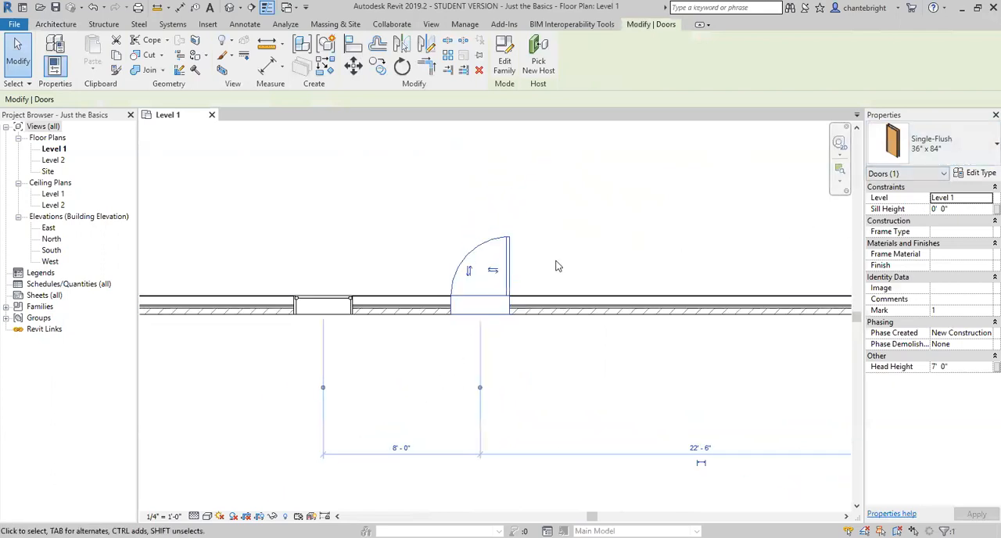
{"action": "left_click", "coordinate": [983, 152]}
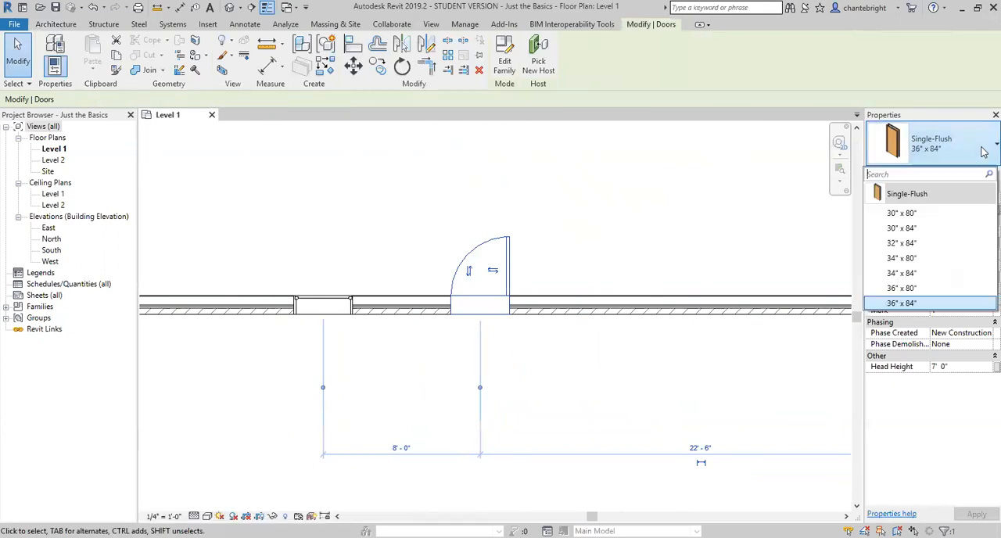
{"action": "left_click", "coordinate": [906, 277]}
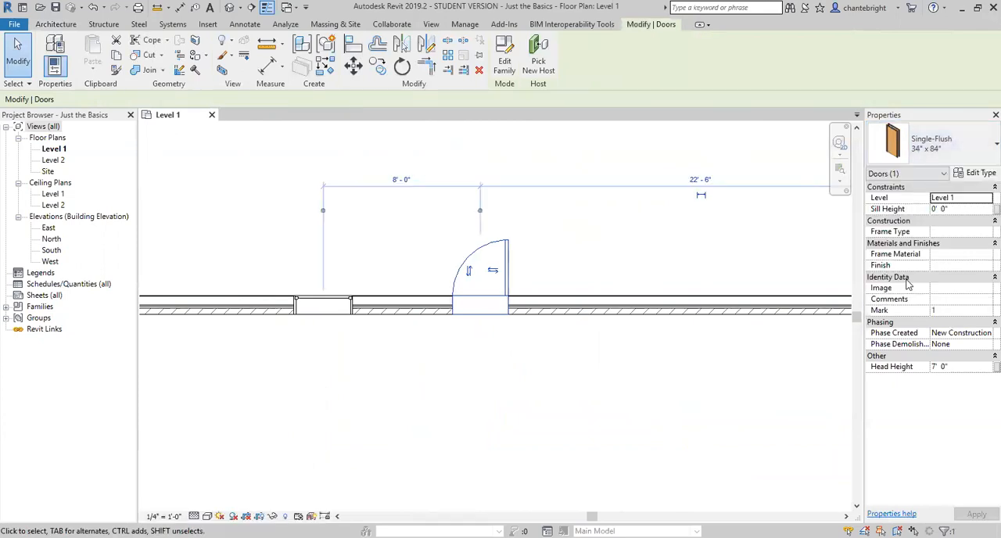